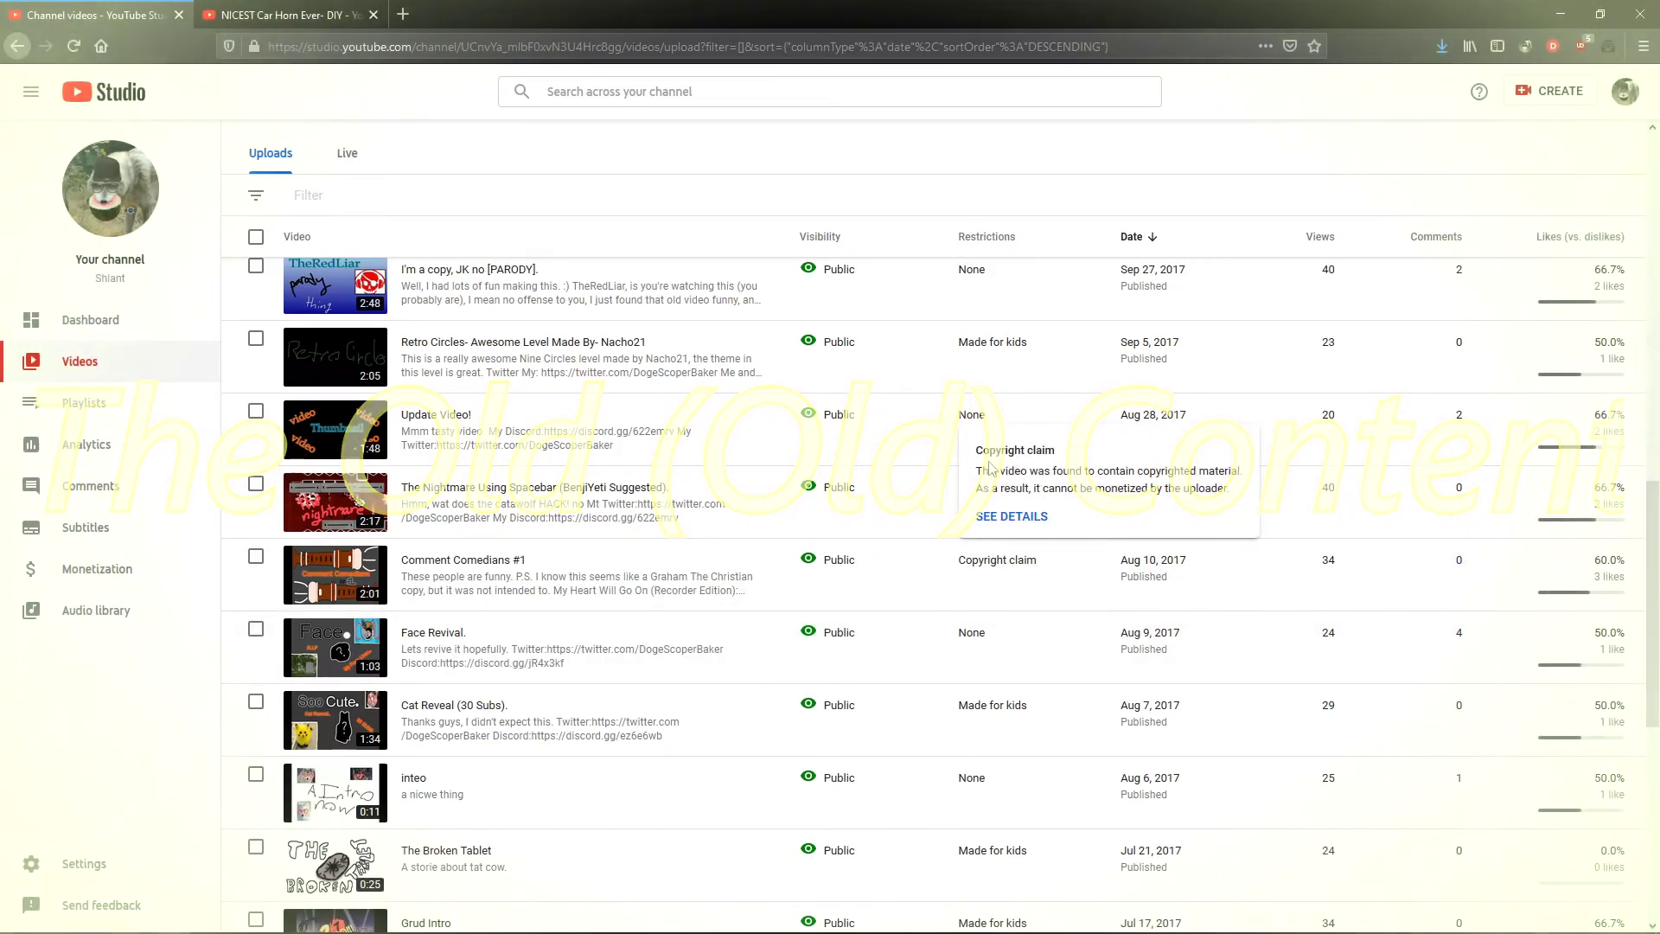
pyautogui.scroll(-2, 779, 650)
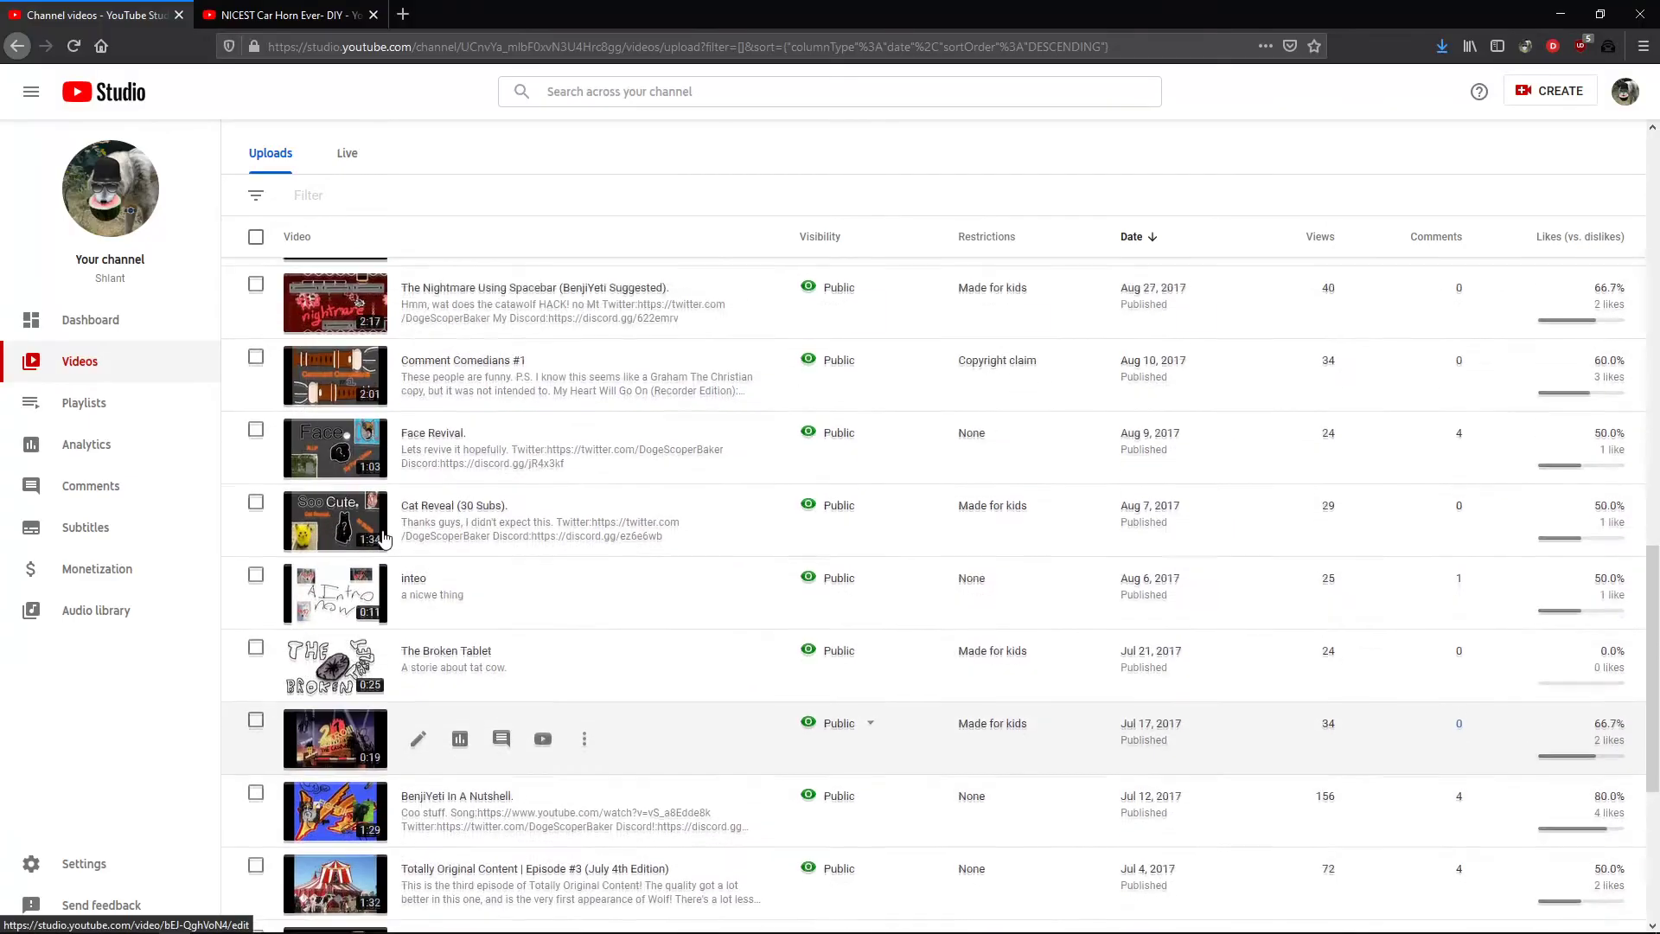
pyautogui.scroll(5, 558, 689)
pyautogui.scroll(3, 560, 688)
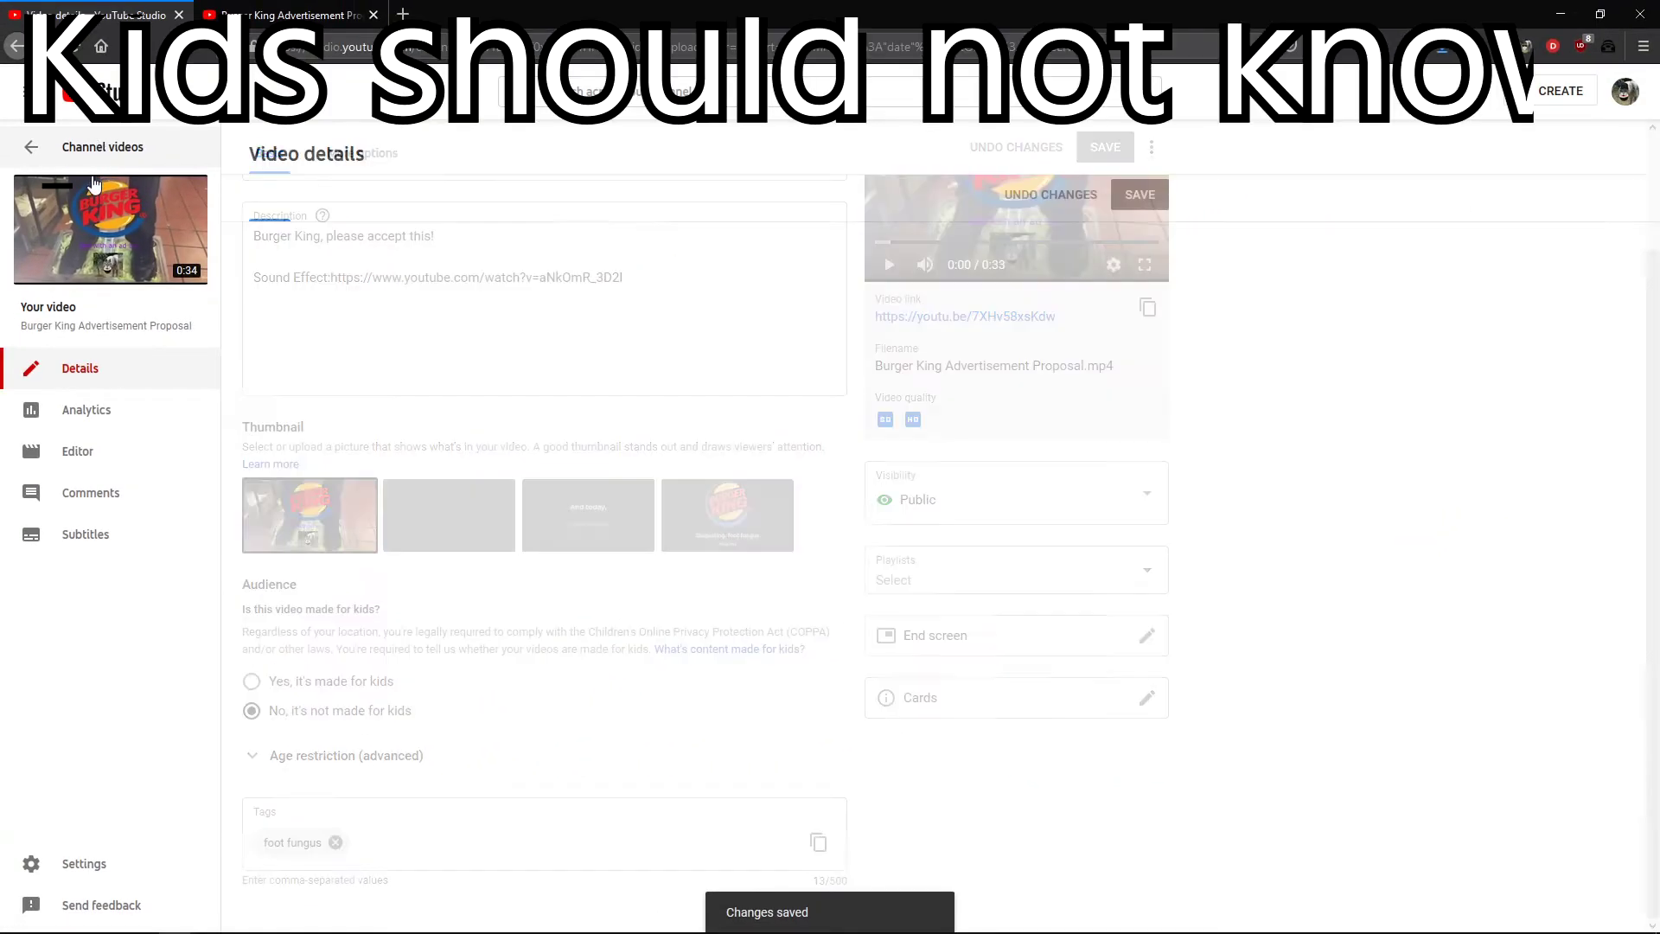
# Go back from the Burger King video details to the Channel videos uploads list.
pyautogui.click(103, 147)
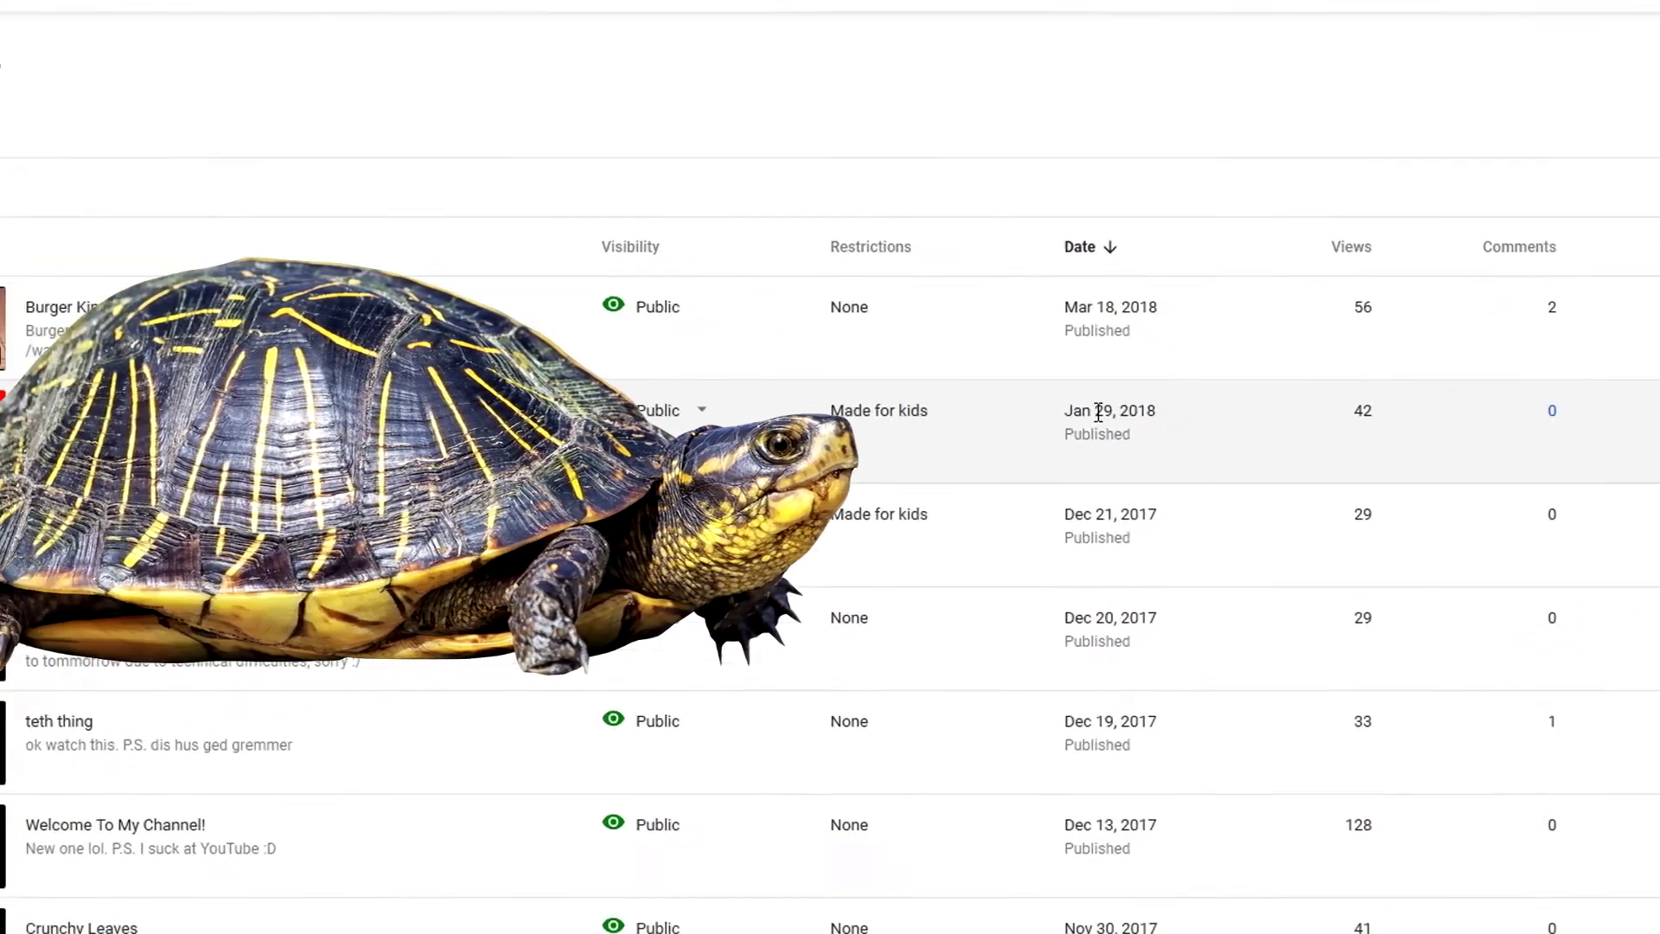
# Open HEY! Canada! from the uploads list and play it full screen.
pyautogui.doubleClick(1099, 414)
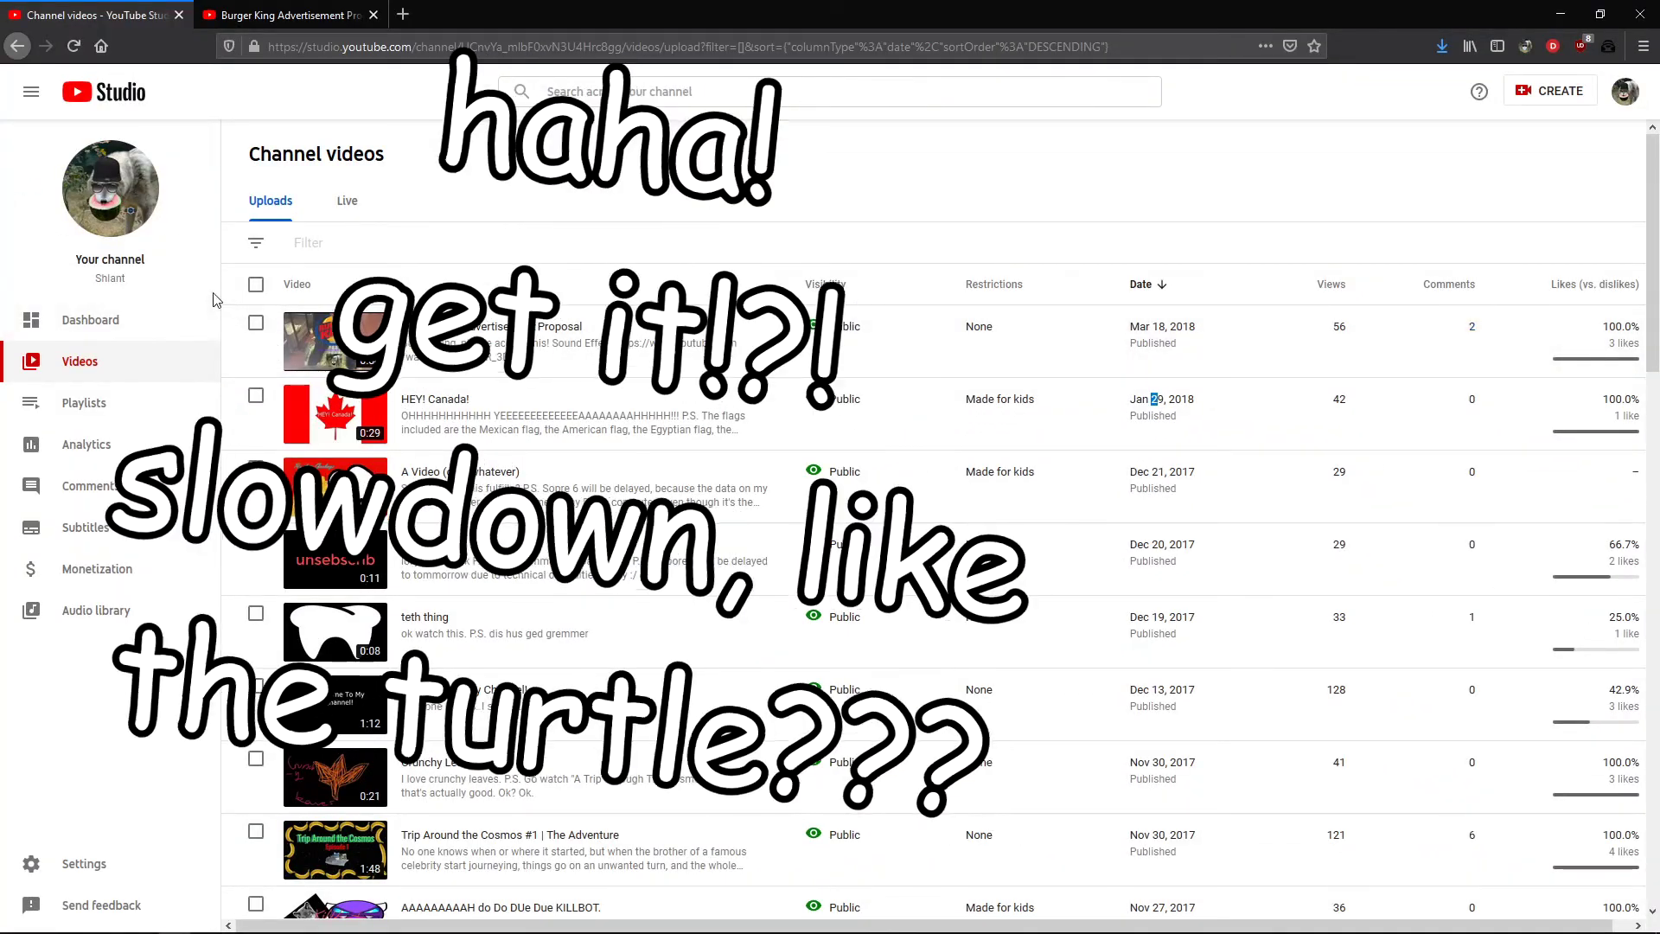
pyautogui.click(312, 429)
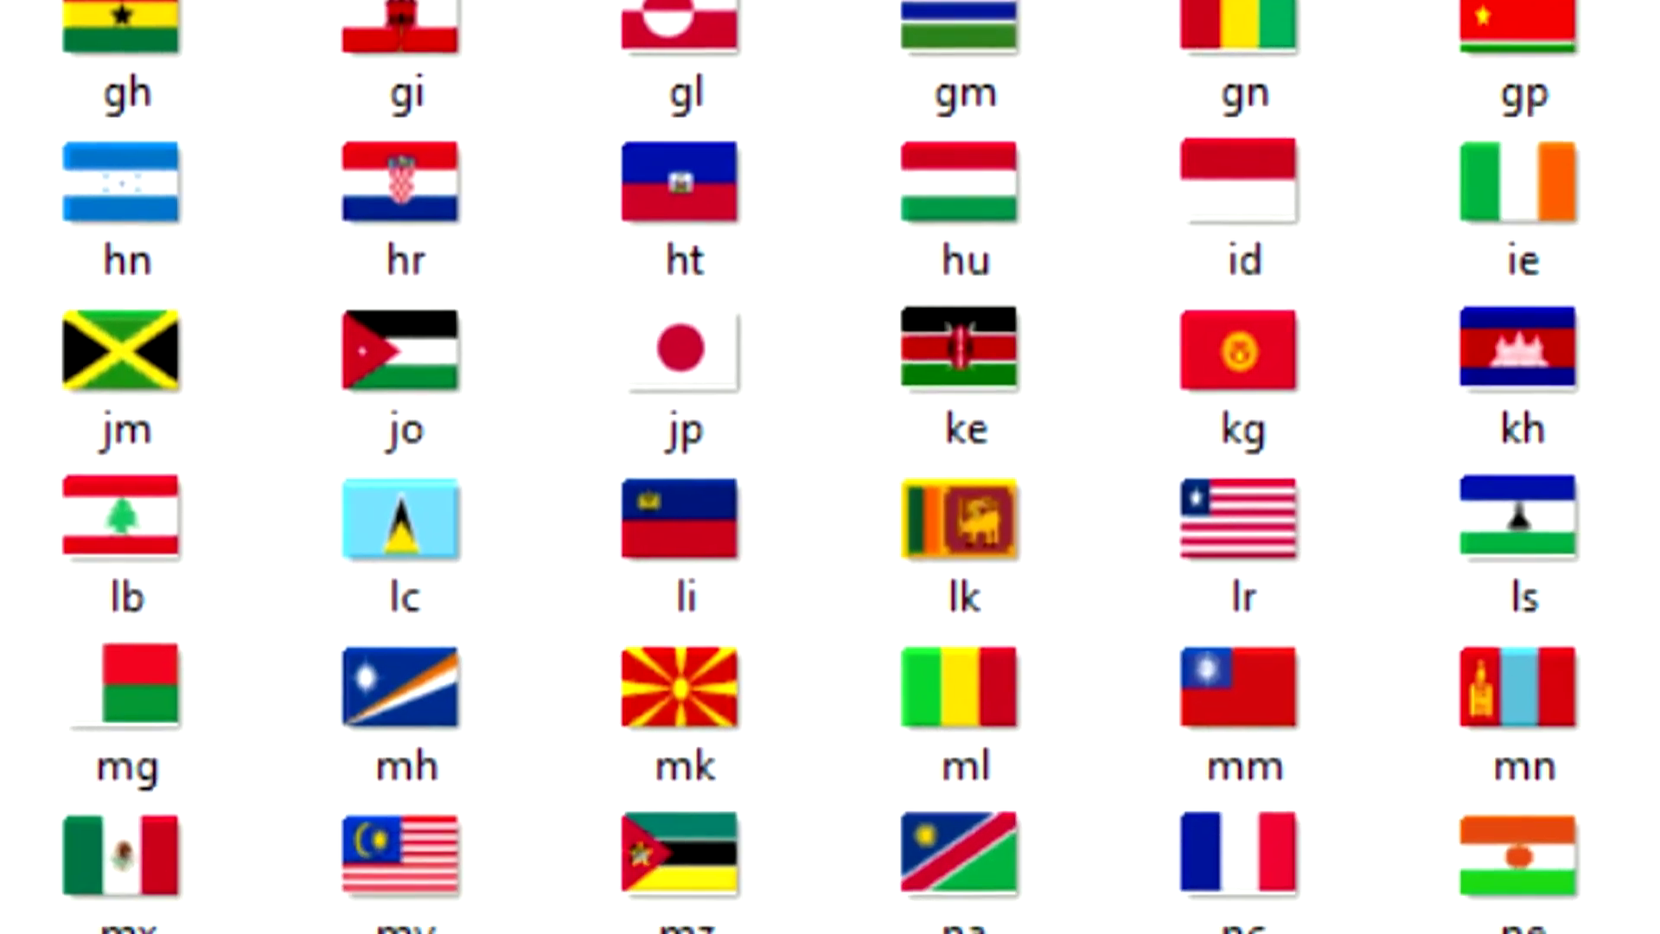
pyautogui.click(1142, 752)
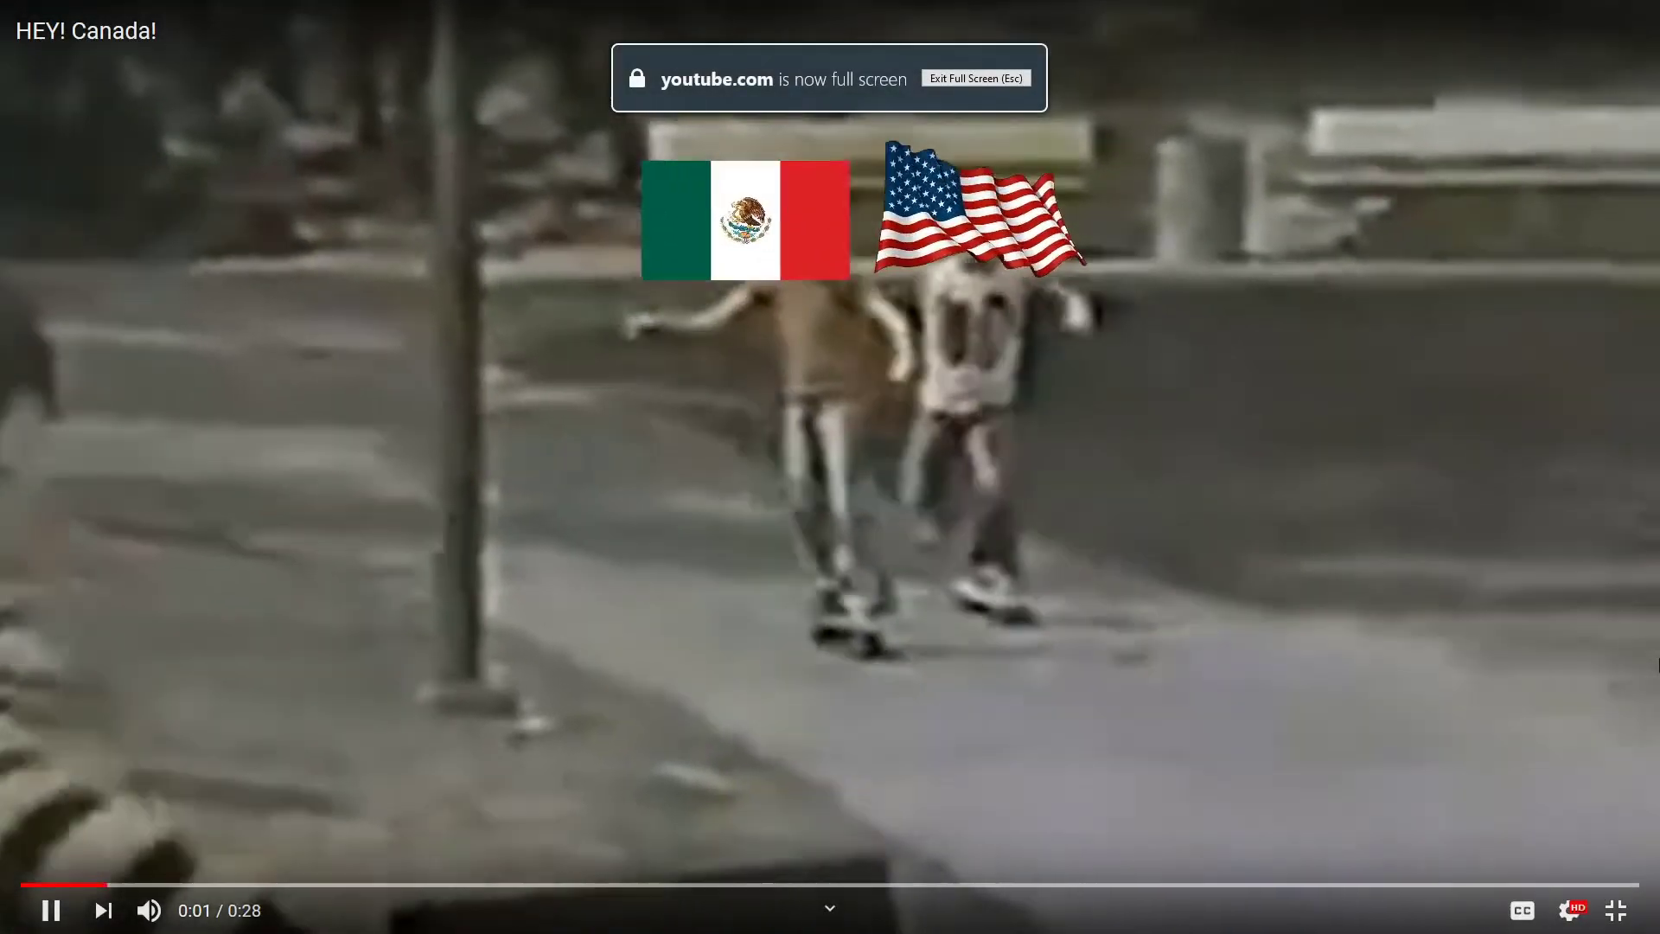
# Pause, resume and frame-step HEY! Canada!, then jump ahead to 0:13.
pyautogui.press('space')
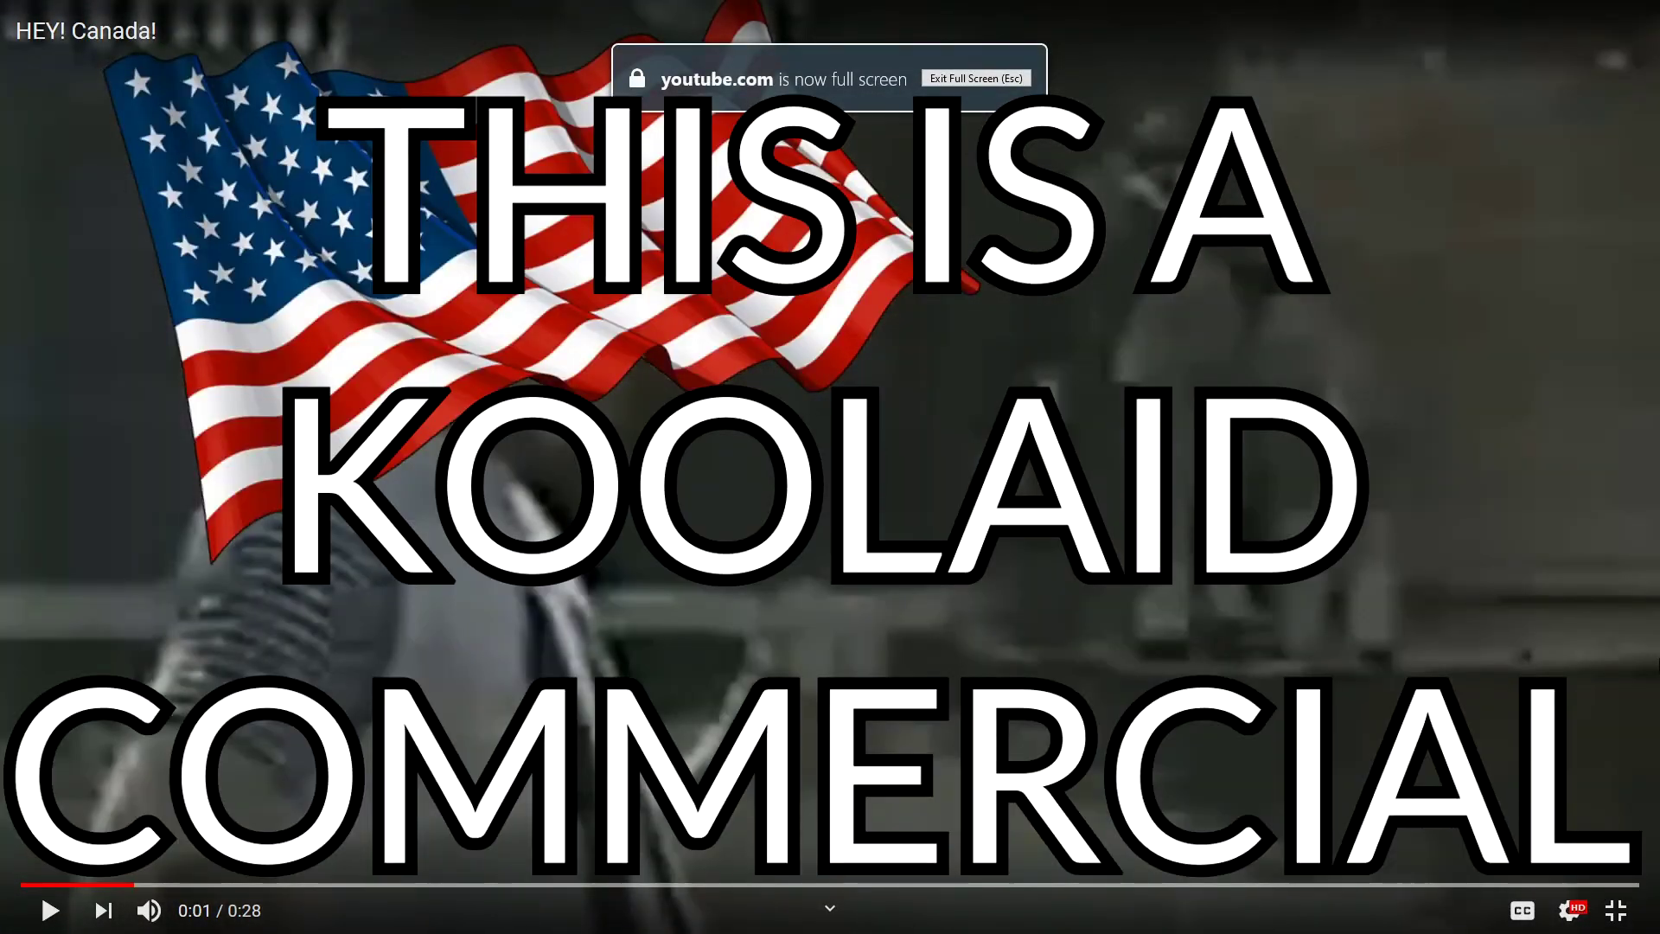
pyautogui.press('space')
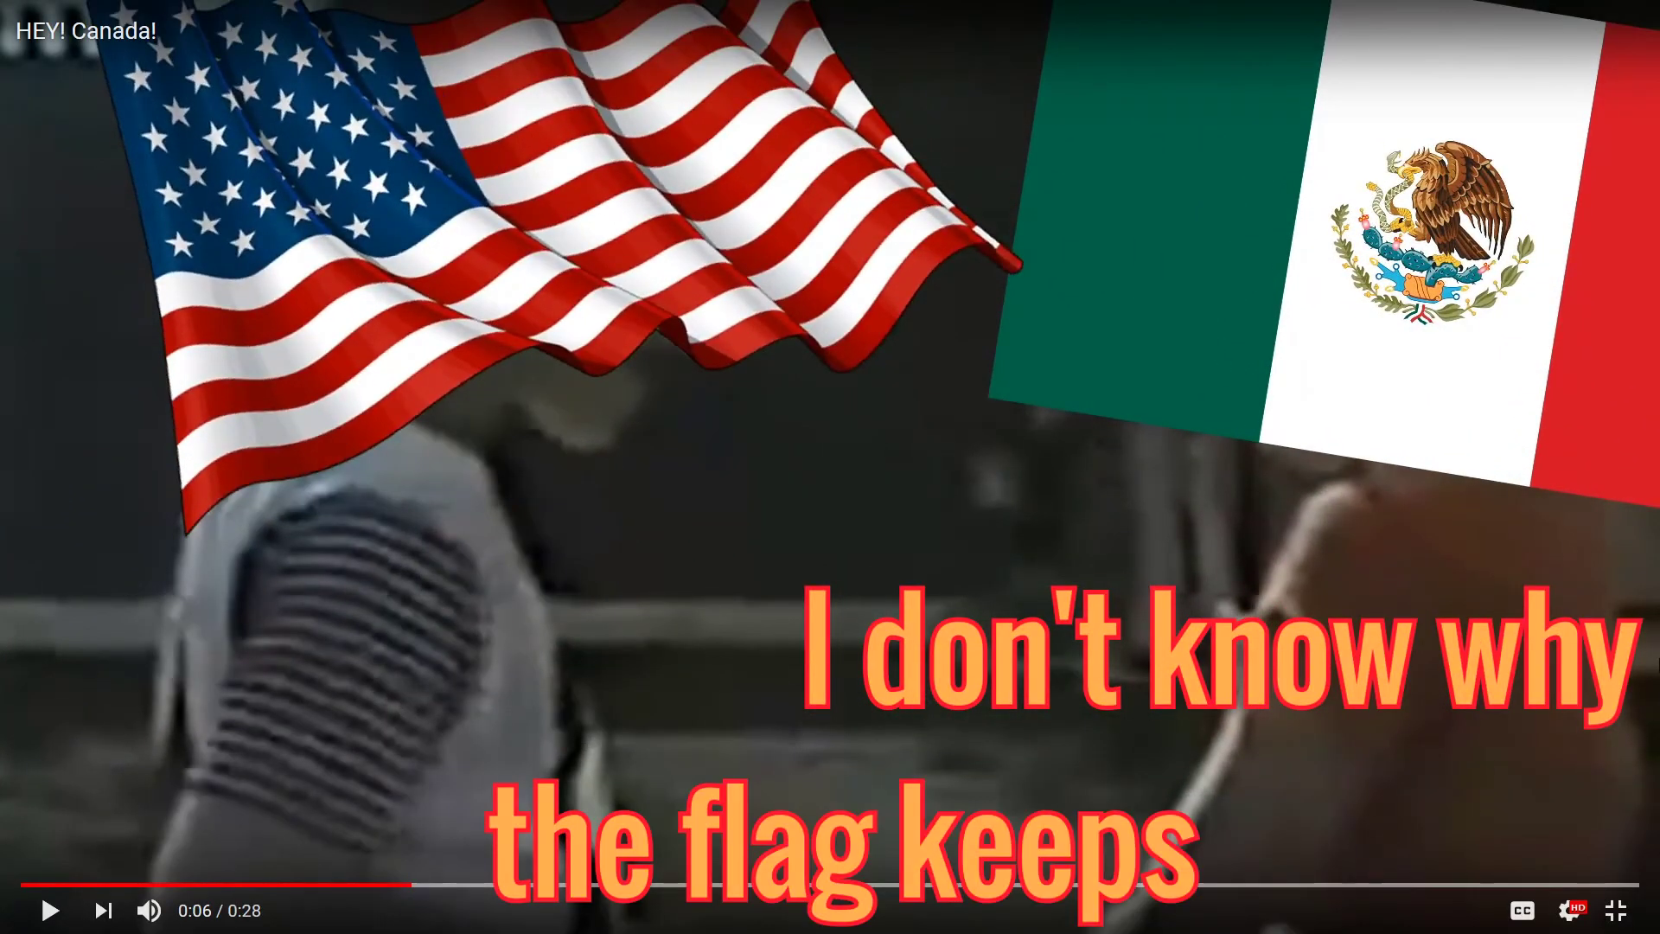
pyautogui.press('.')
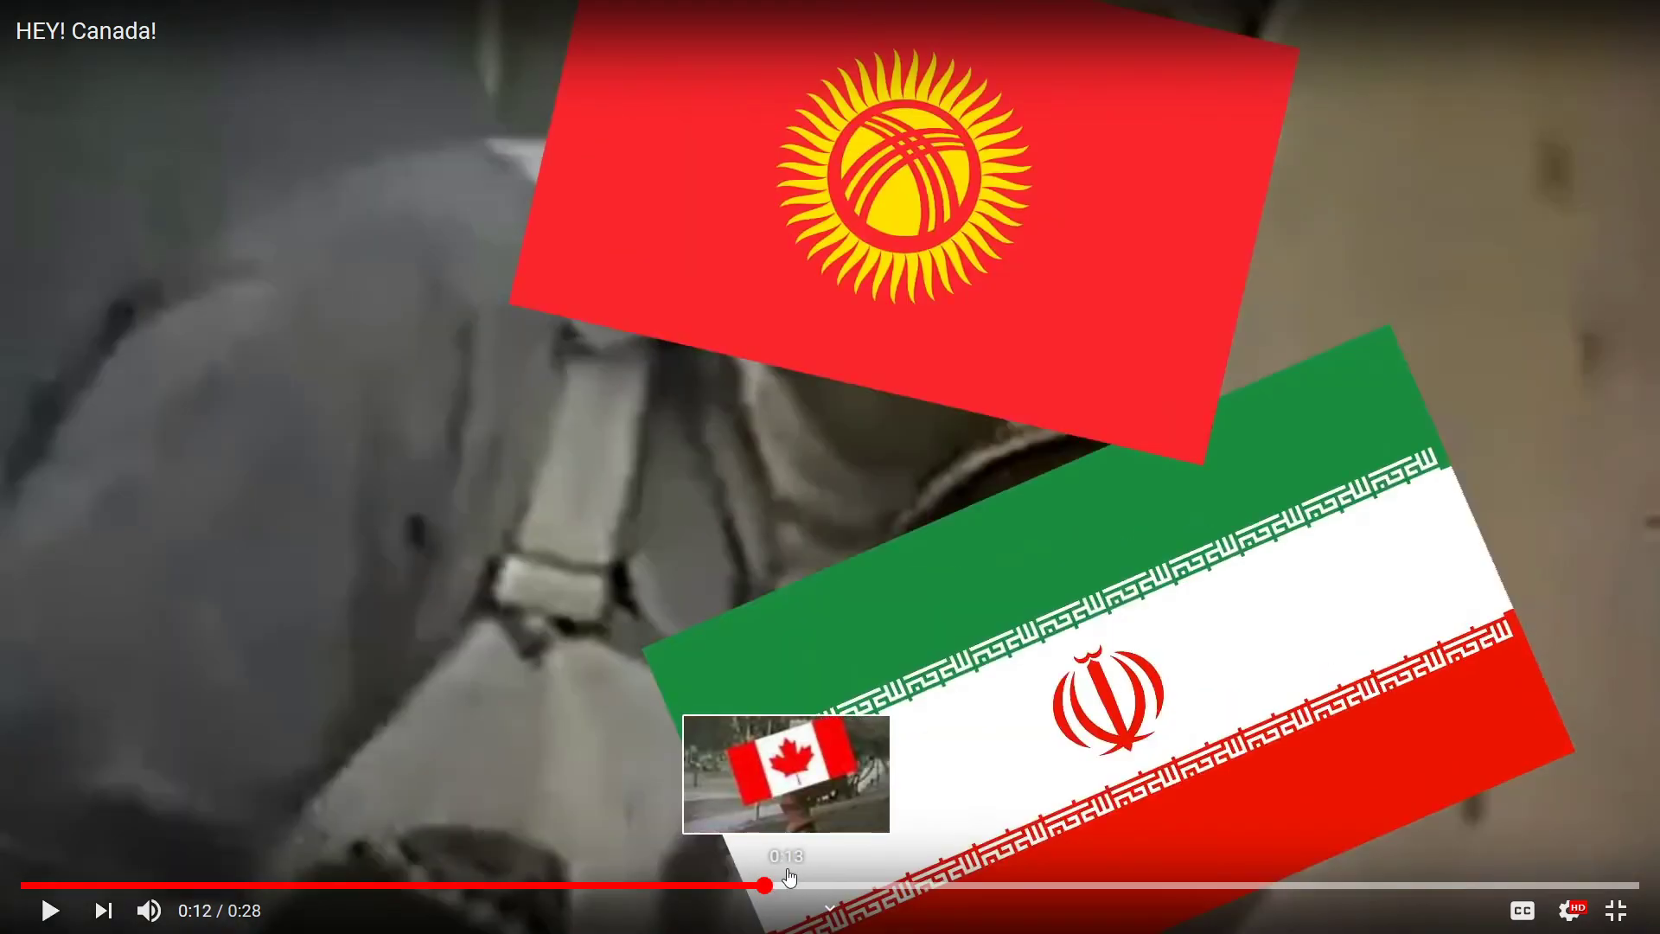
pyautogui.click(821, 888)
pyautogui.click(974, 594)
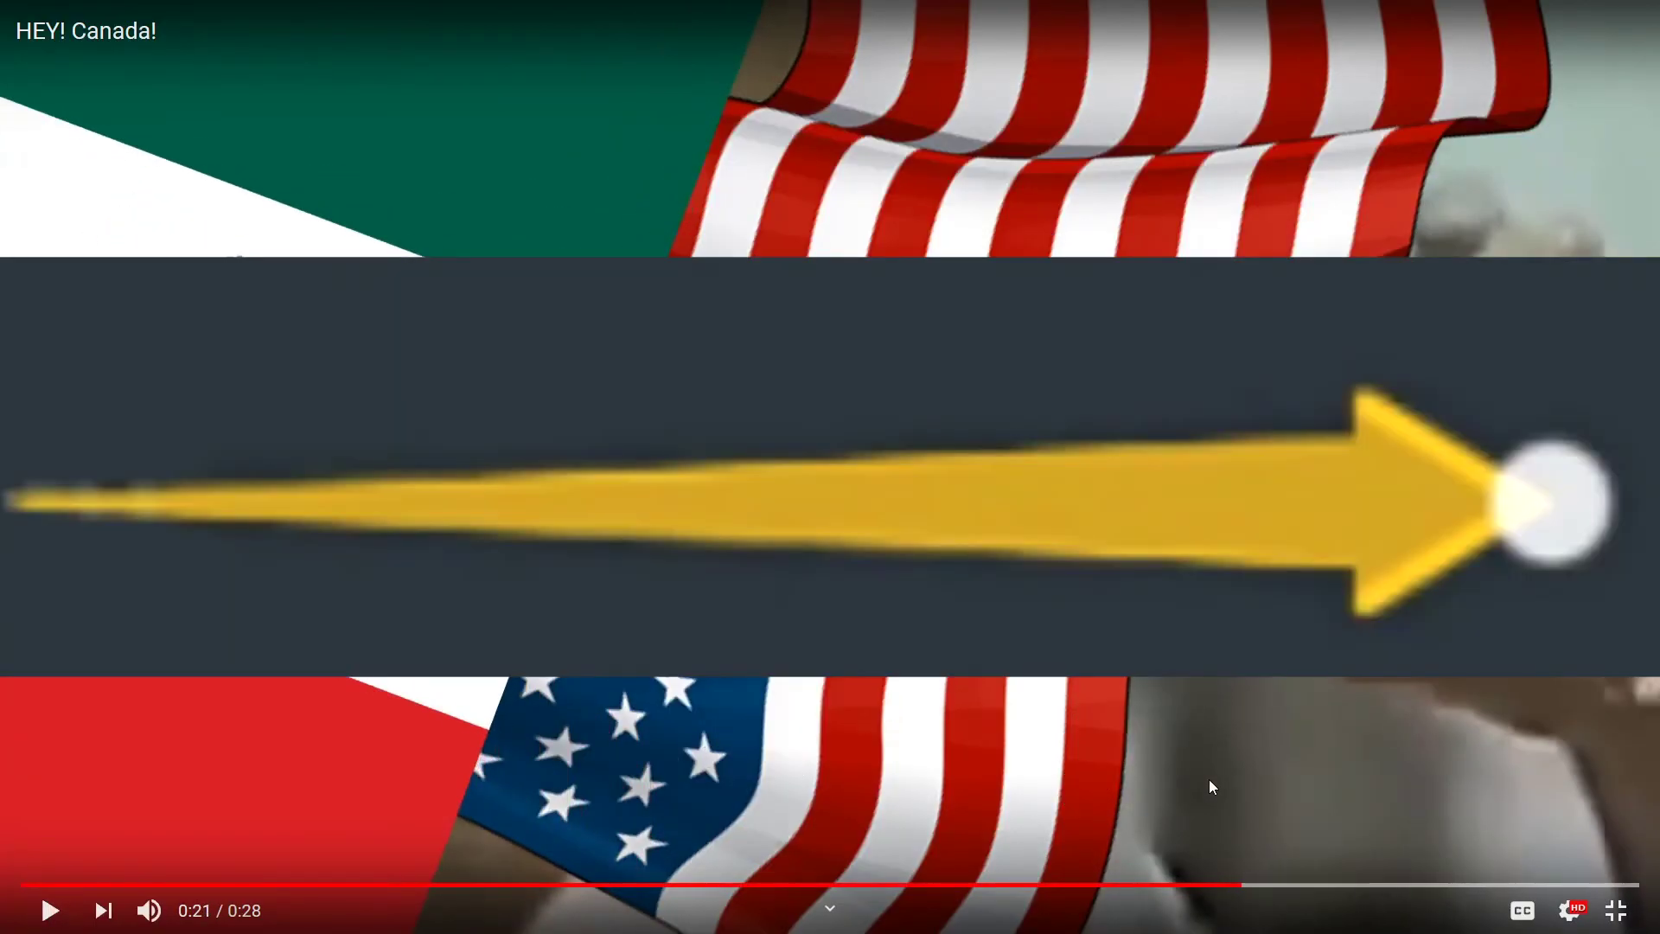
# Pause at 0:21, resume, cancel the Up Next autoplay and leave full screen.
pyautogui.click(1211, 781)
pyautogui.click(1209, 780)
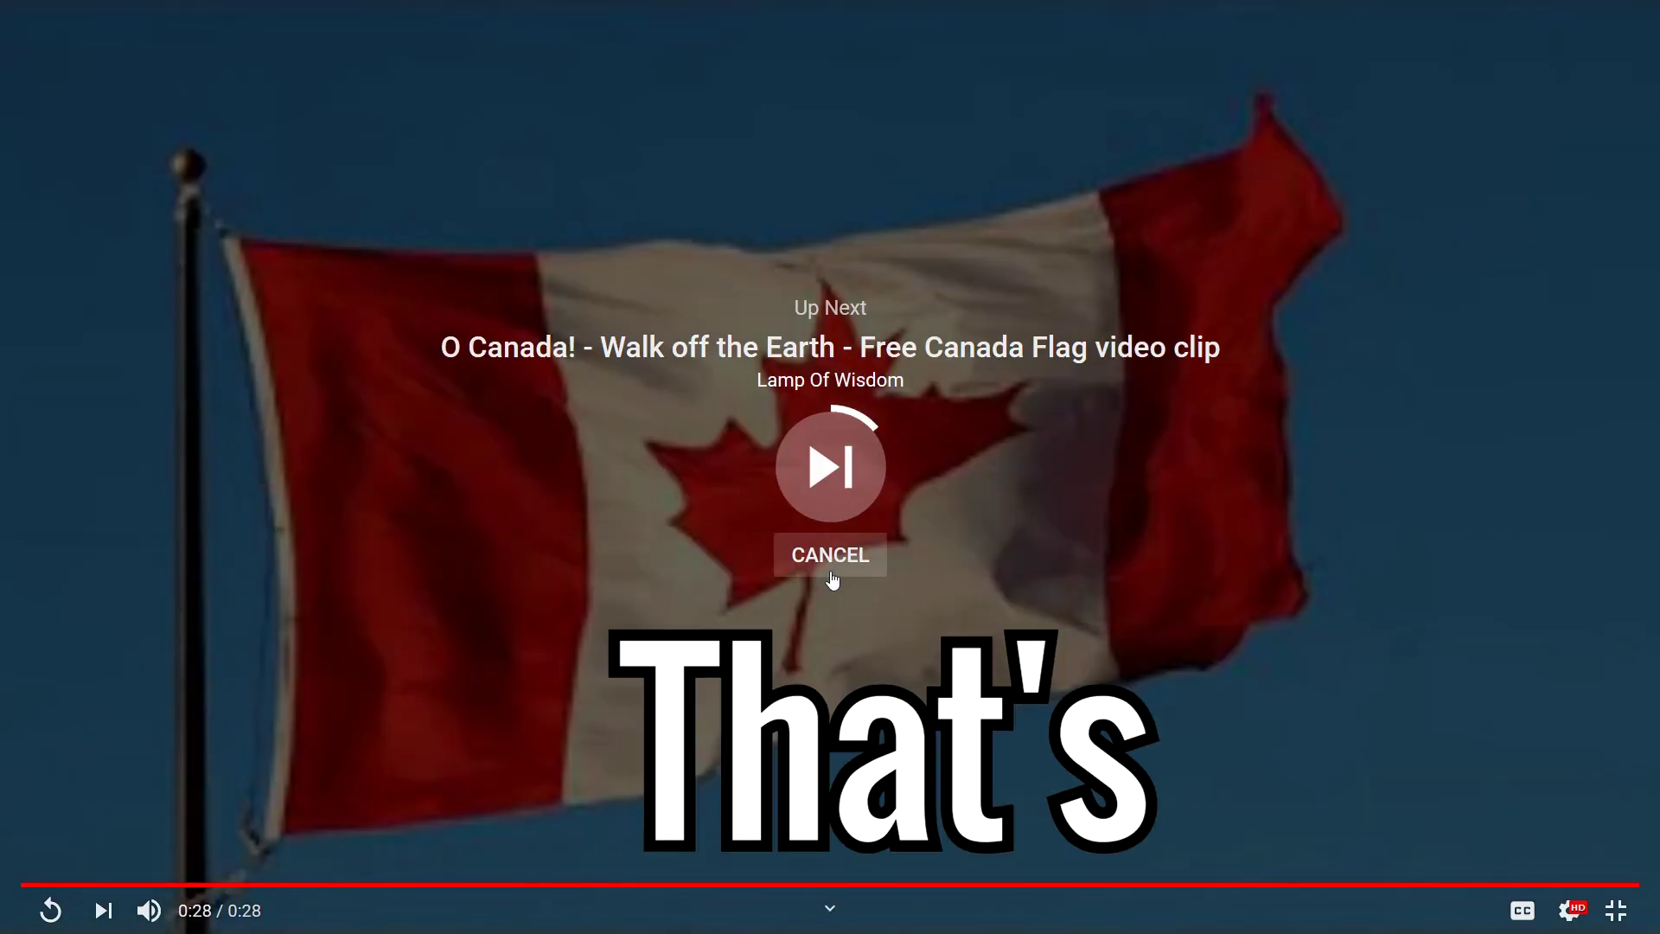
pyautogui.click(833, 572)
pyautogui.press('Escape')
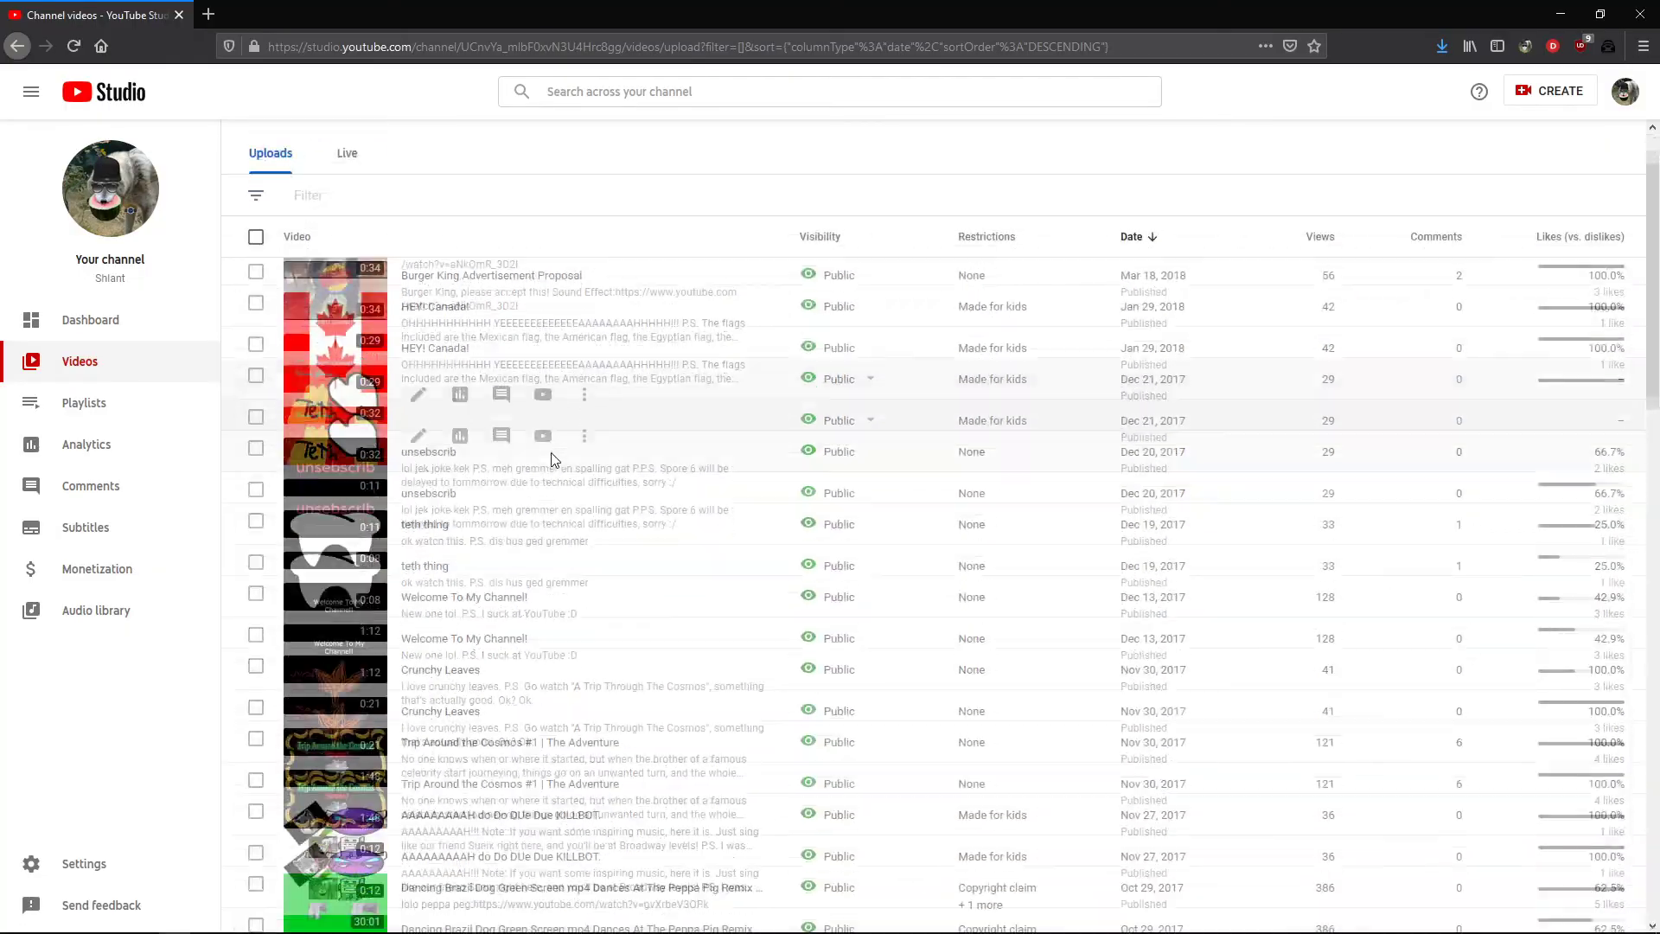
pyautogui.scroll(-5, 559, 454)
pyautogui.scroll(-3, 636, 483)
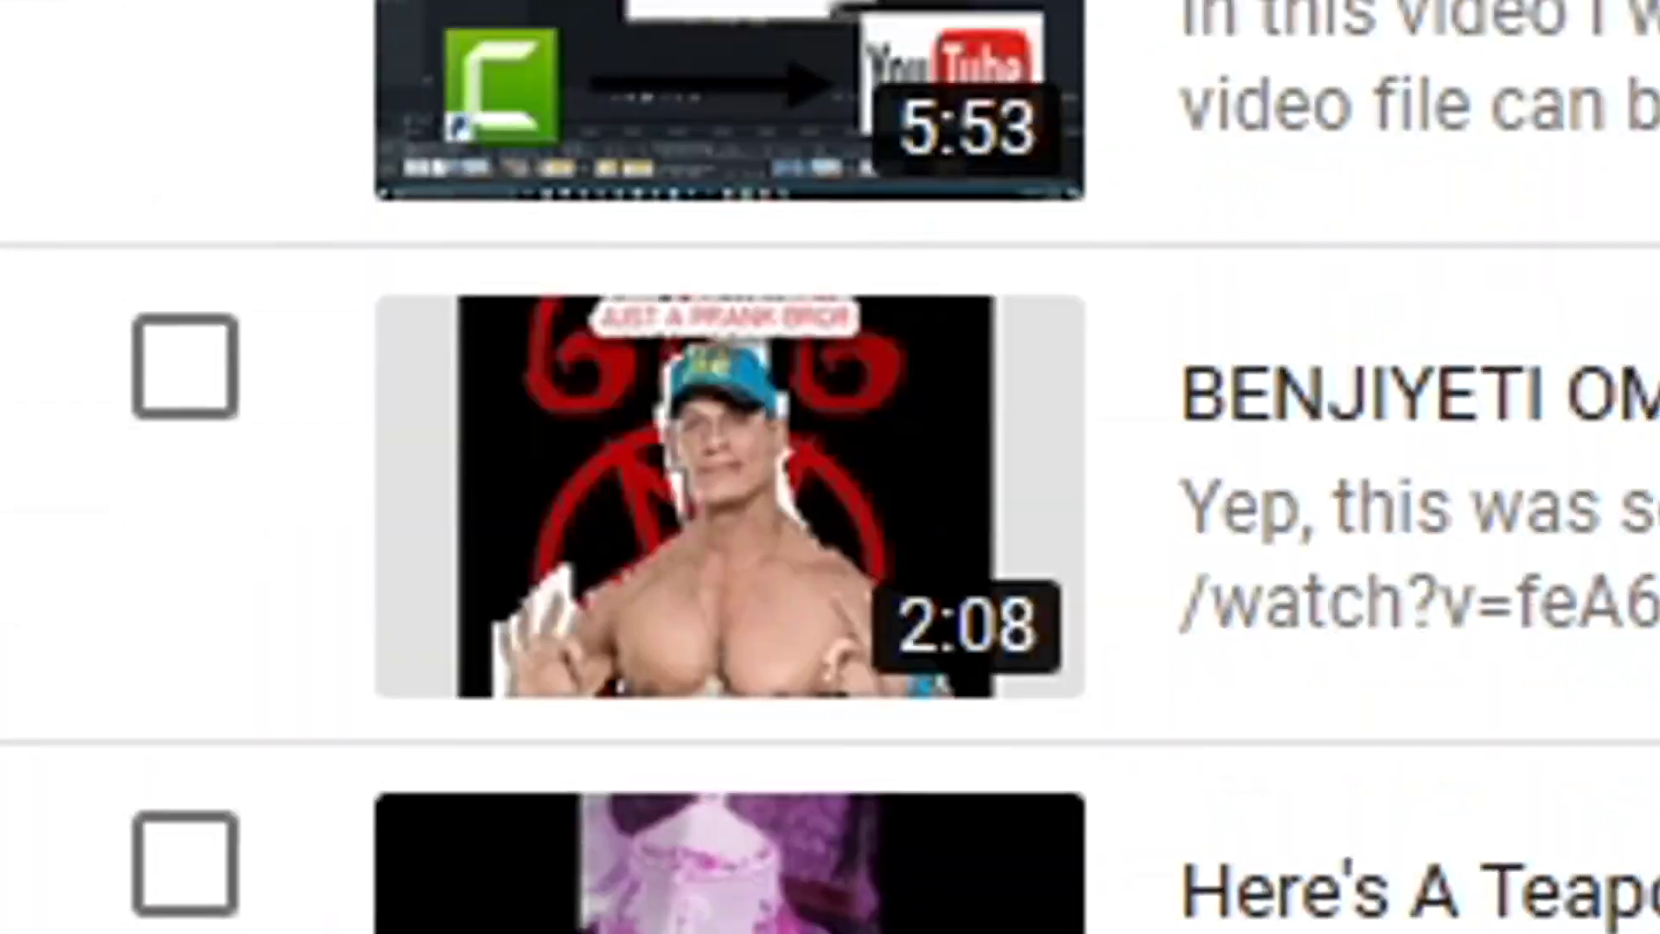
pyautogui.scroll(-10, 734, 527)
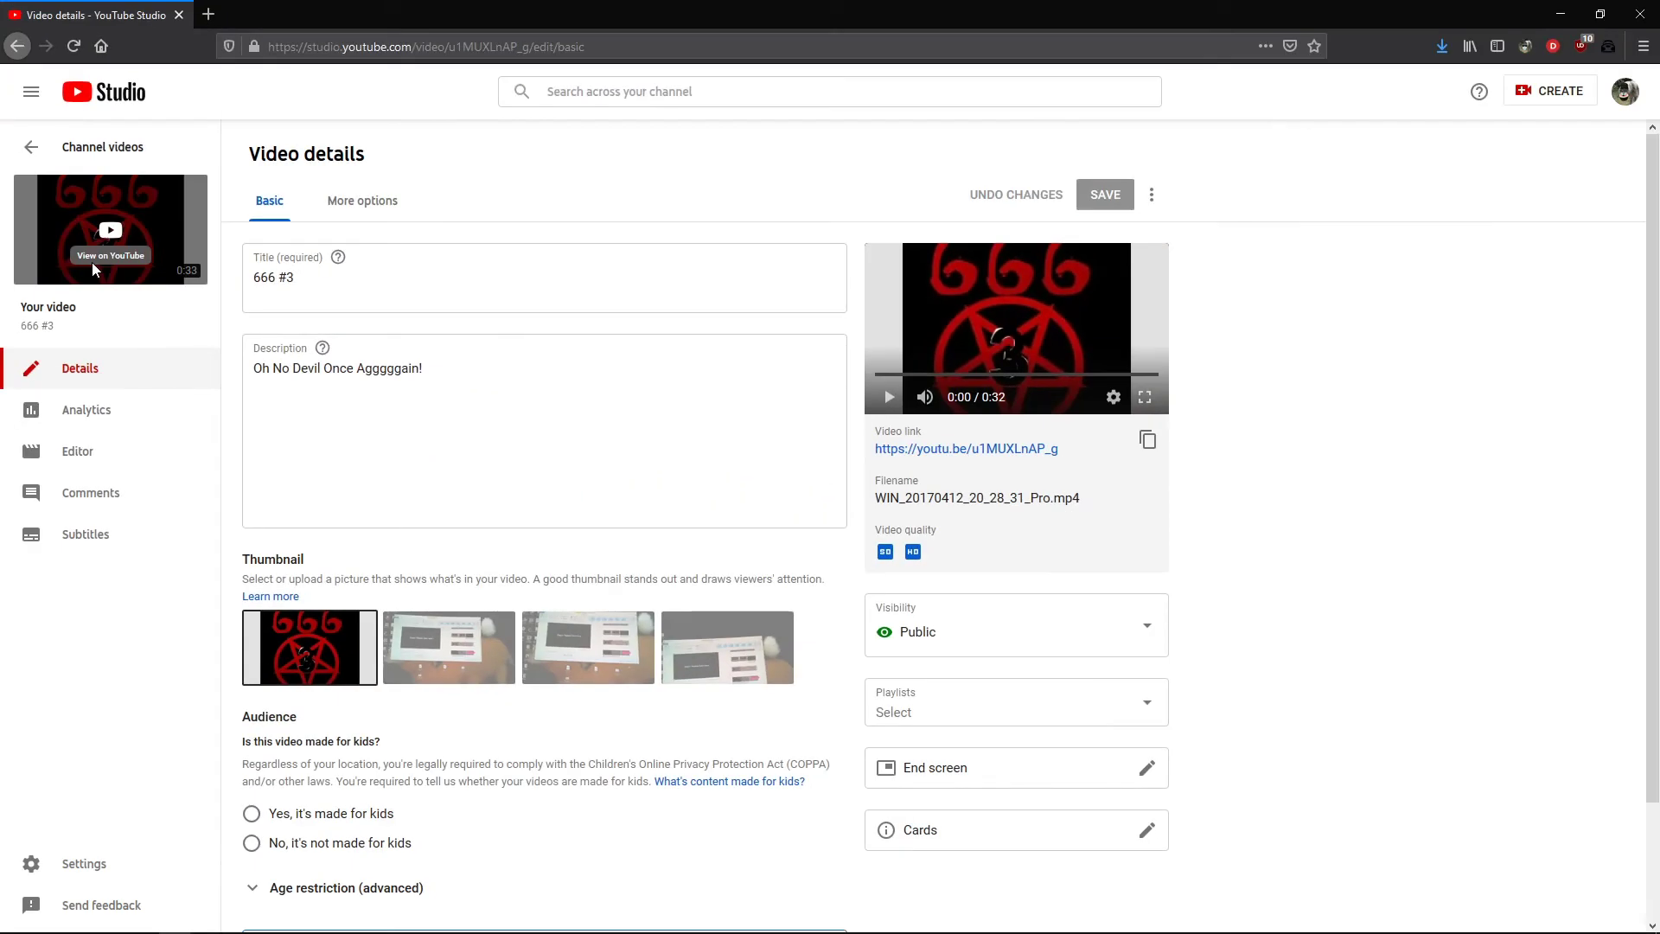
# Open 666 #3 on YouTube from the View on YouTube thumbnail and watch it.
pyautogui.click(93, 263)
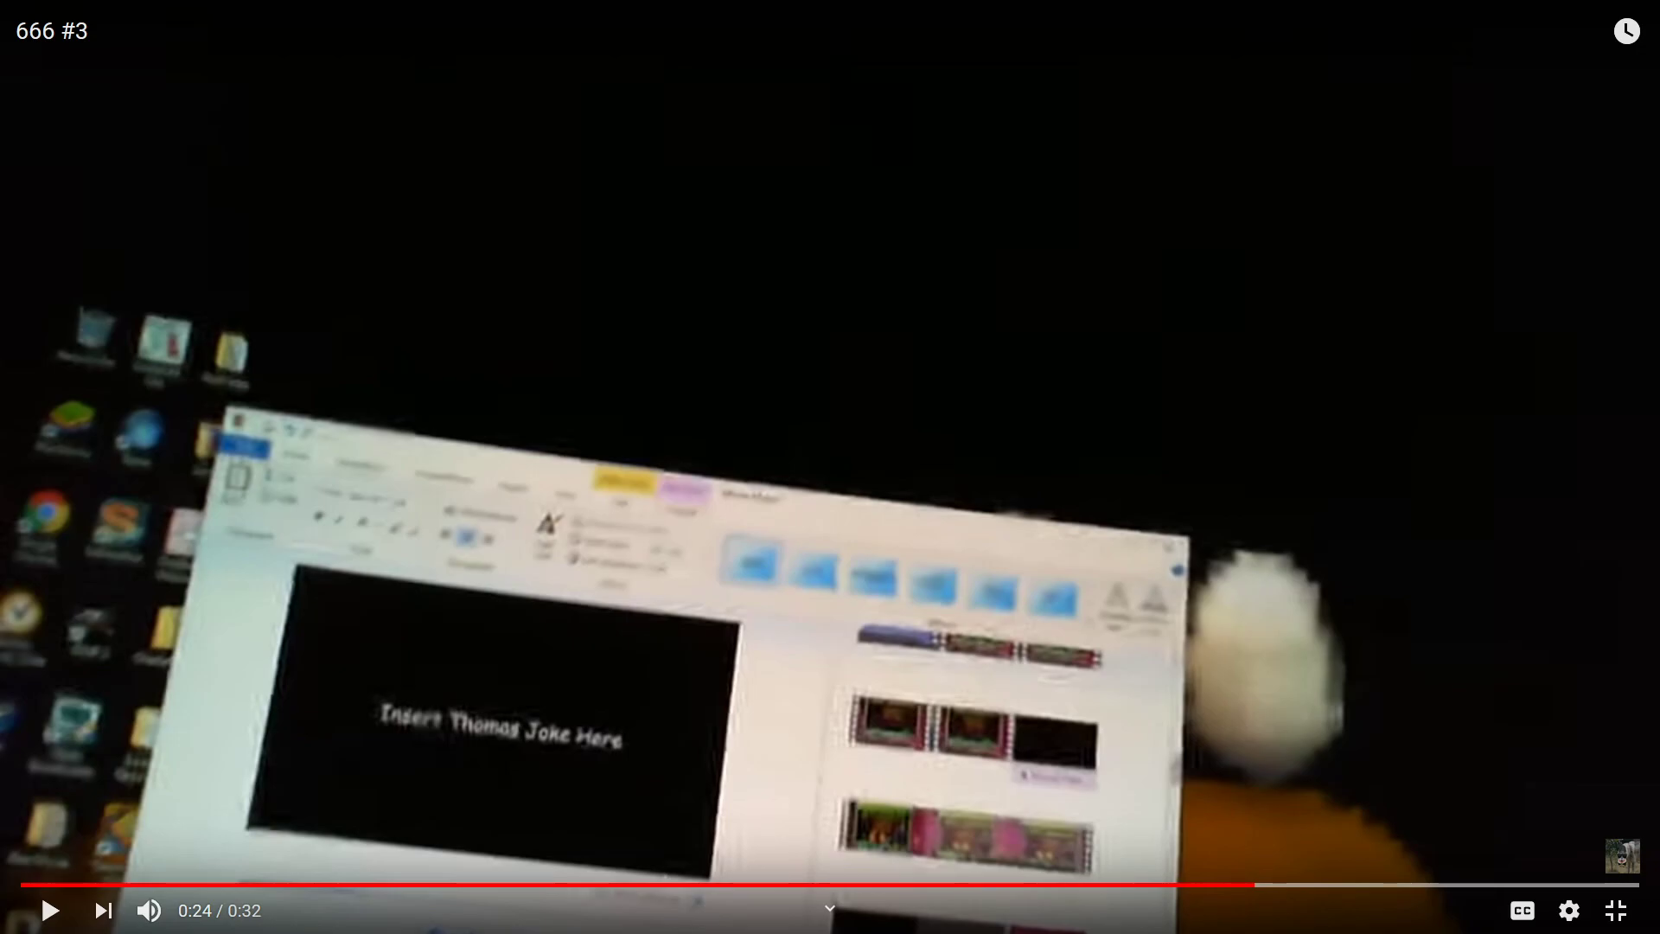
# Resume full-screen playback of 666 #3 with Space, continuing past 0:25.
pyautogui.press('space')
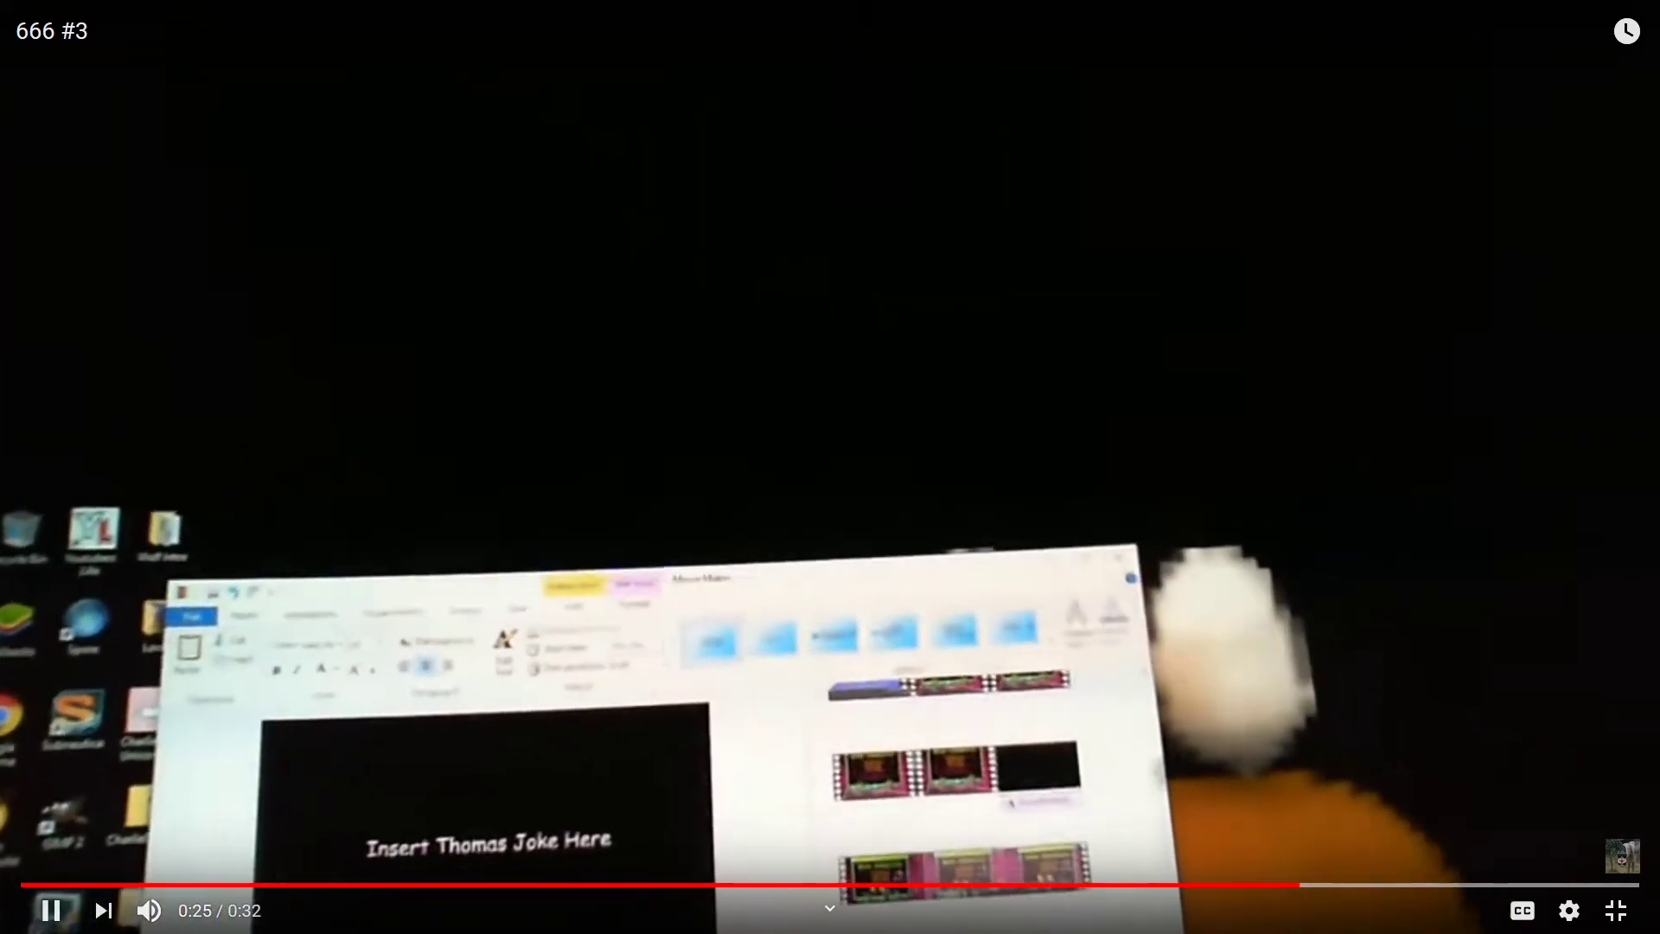